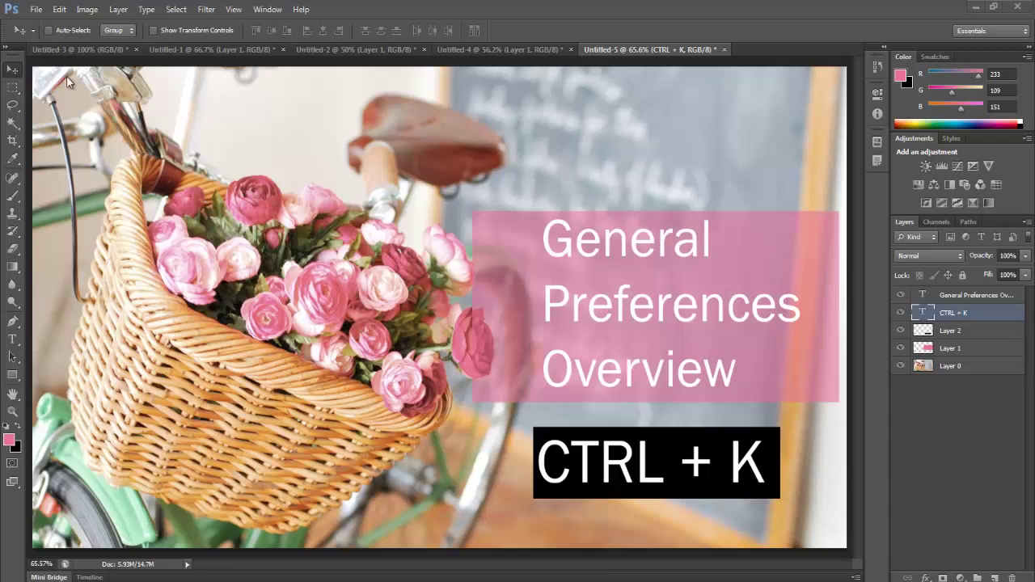
# Open the General preferences and move the dialog lower on screen.
pyautogui.click(59, 9)
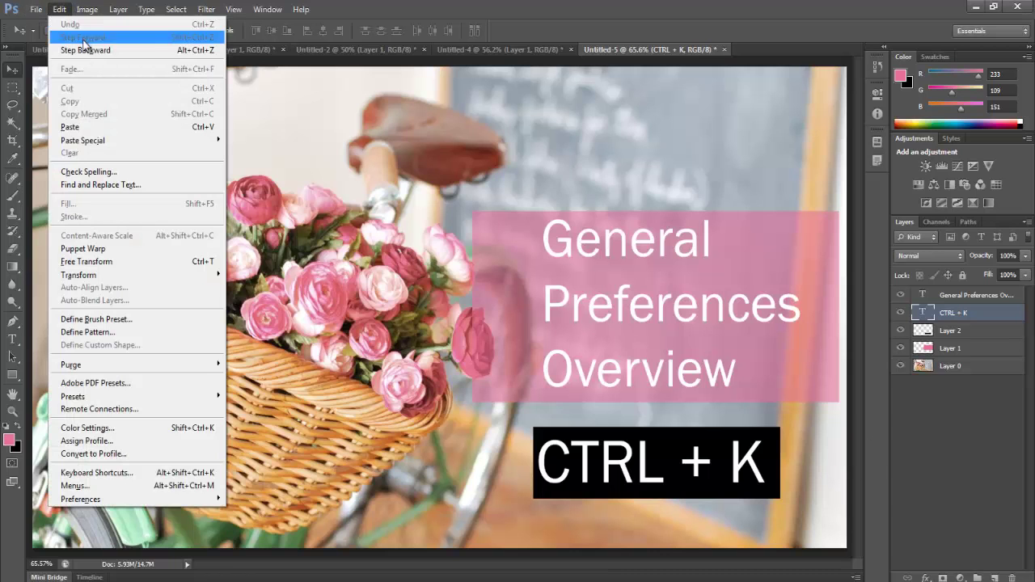
pyautogui.moveTo(81, 499)
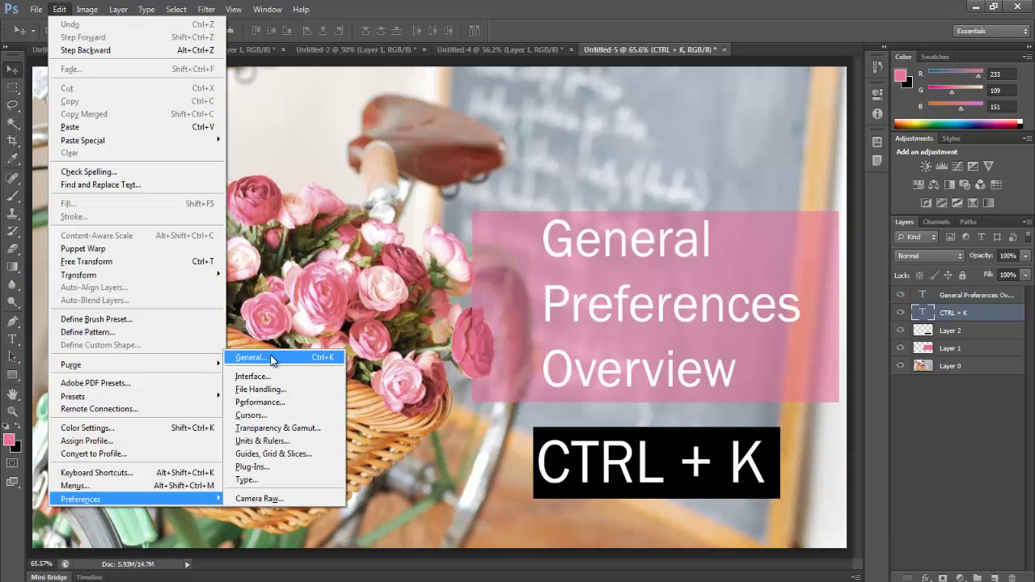
pyautogui.click(271, 360)
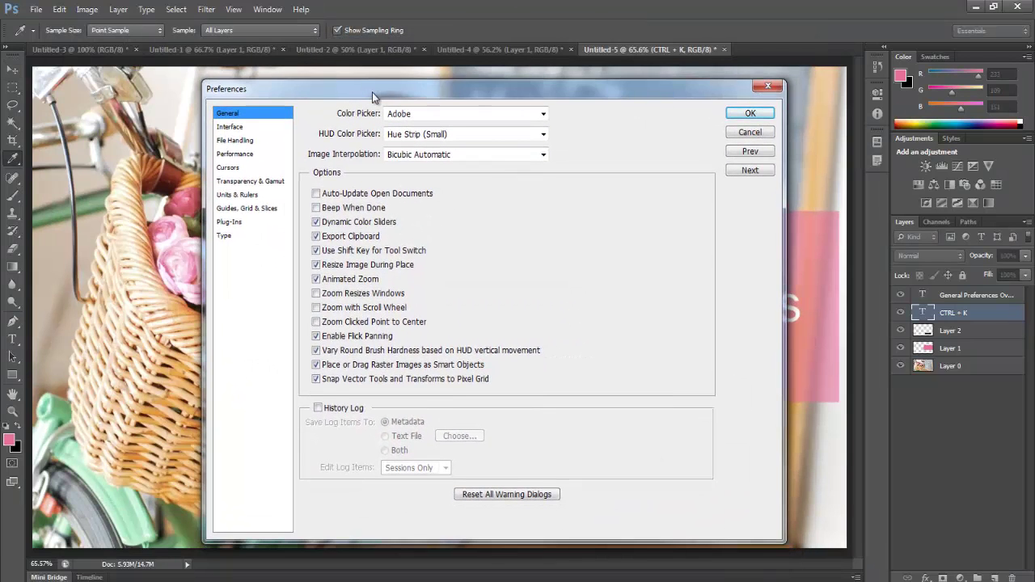
pyautogui.moveTo(399, 52); pyautogui.dragTo(376, 95)
# Browse each preferences page from Interface through Type, then return to General.
pyautogui.click(239, 127)
pyautogui.click(242, 142)
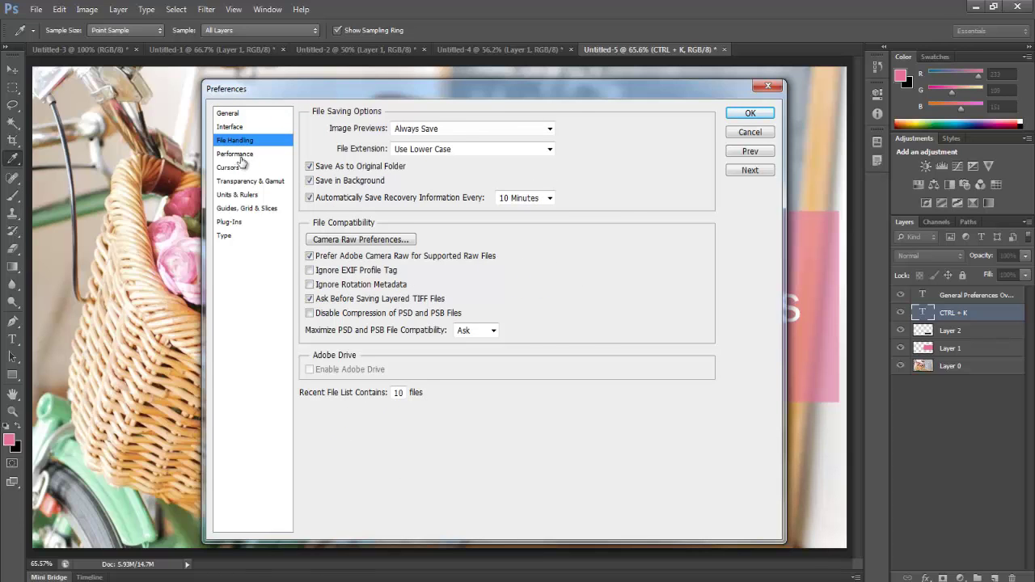
pyautogui.click(241, 155)
pyautogui.click(237, 169)
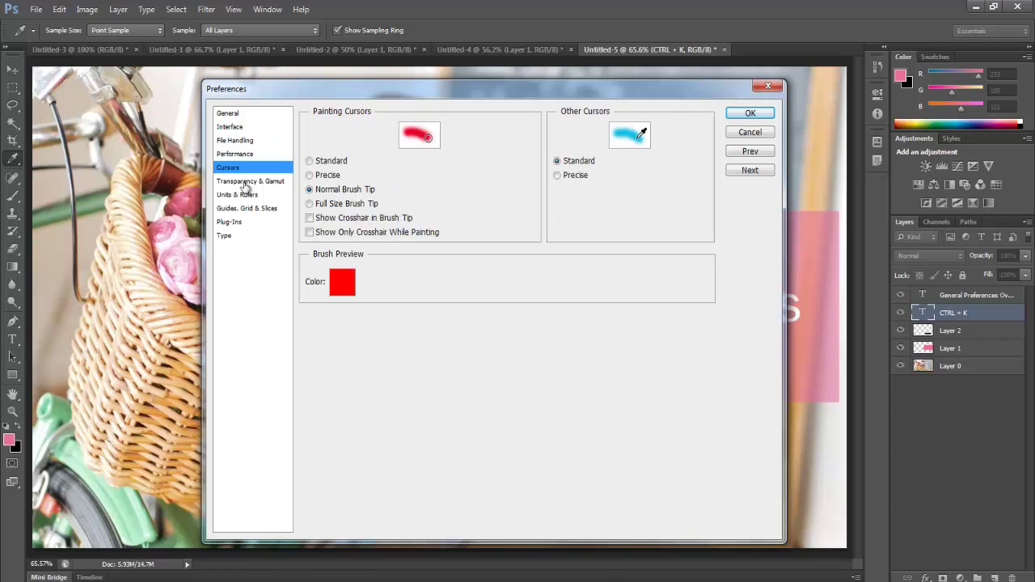
pyautogui.click(246, 183)
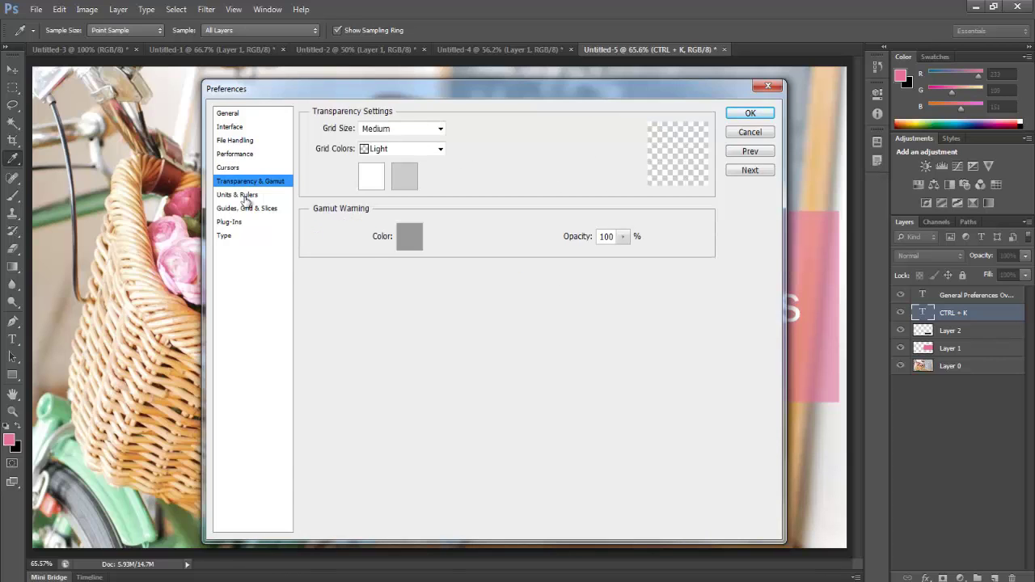
pyautogui.click(246, 196)
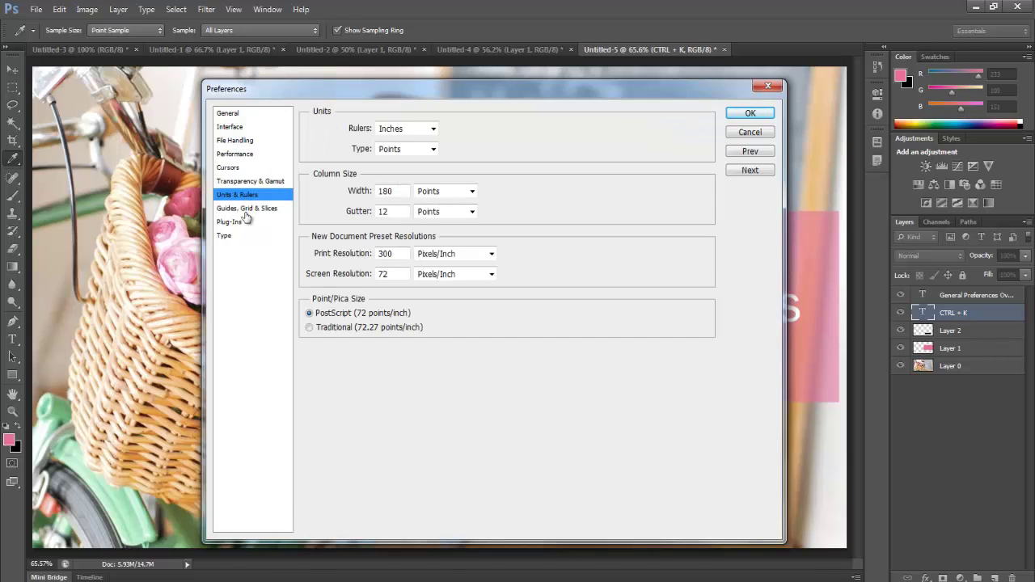
pyautogui.click(246, 211)
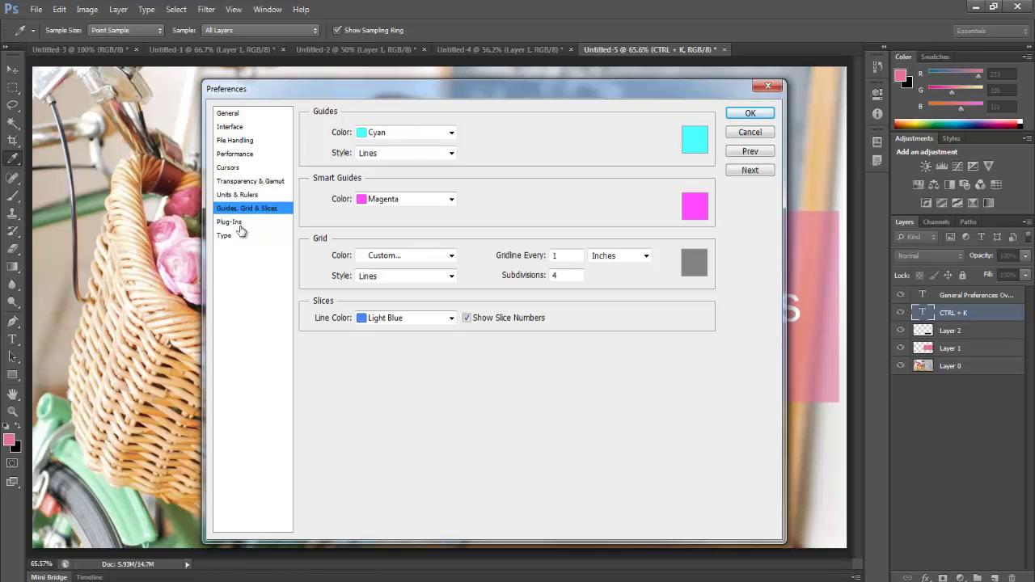
pyautogui.click(237, 225)
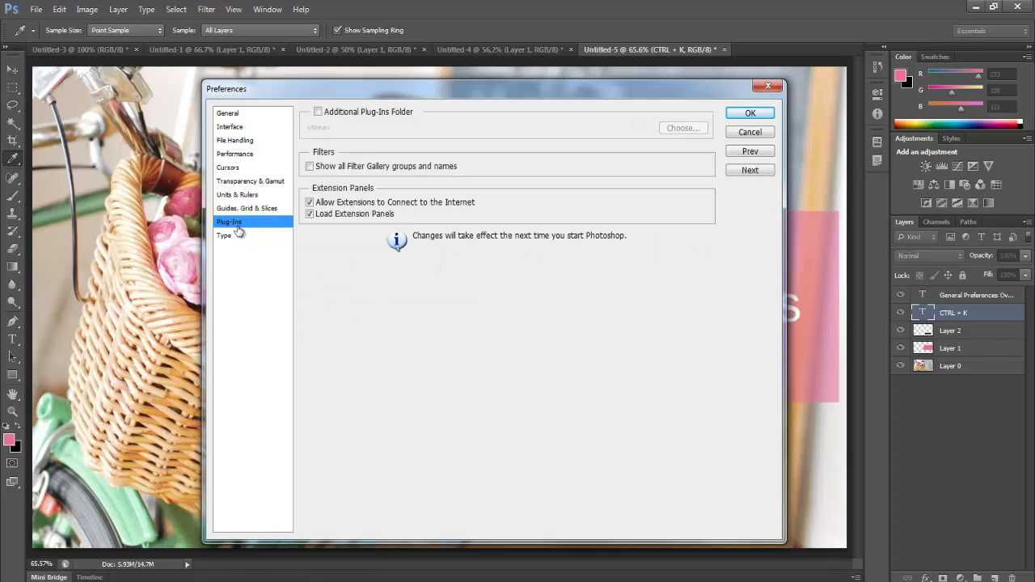
pyautogui.click(234, 239)
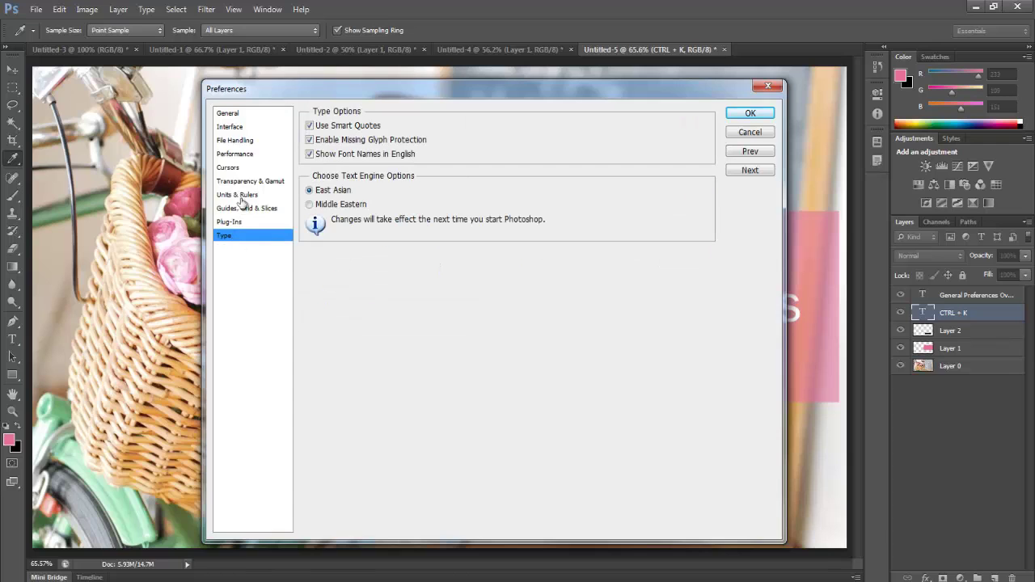
pyautogui.click(237, 115)
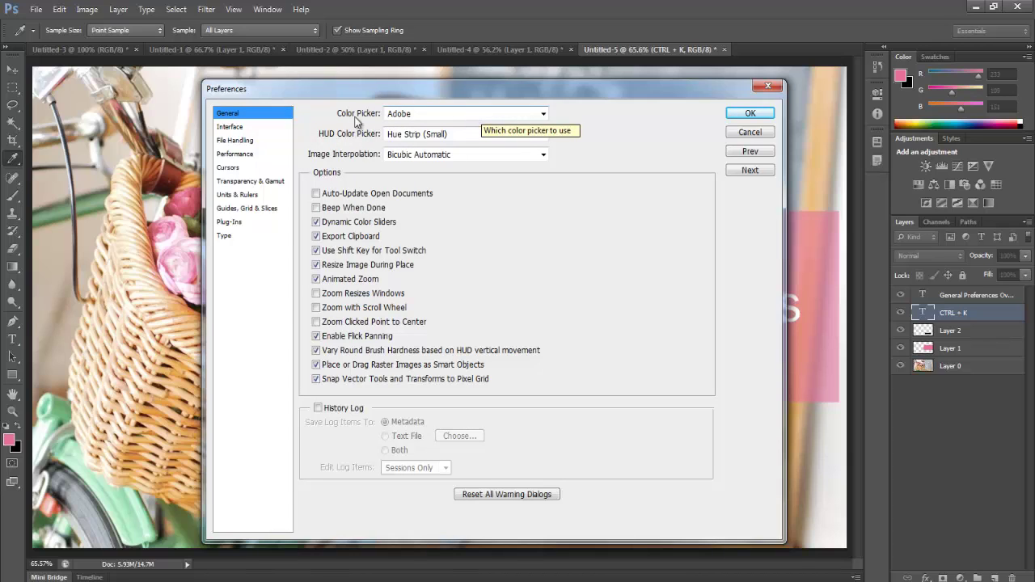
# Keep Adobe as the Color Picker and close the preferences.
pyautogui.click(466, 114)
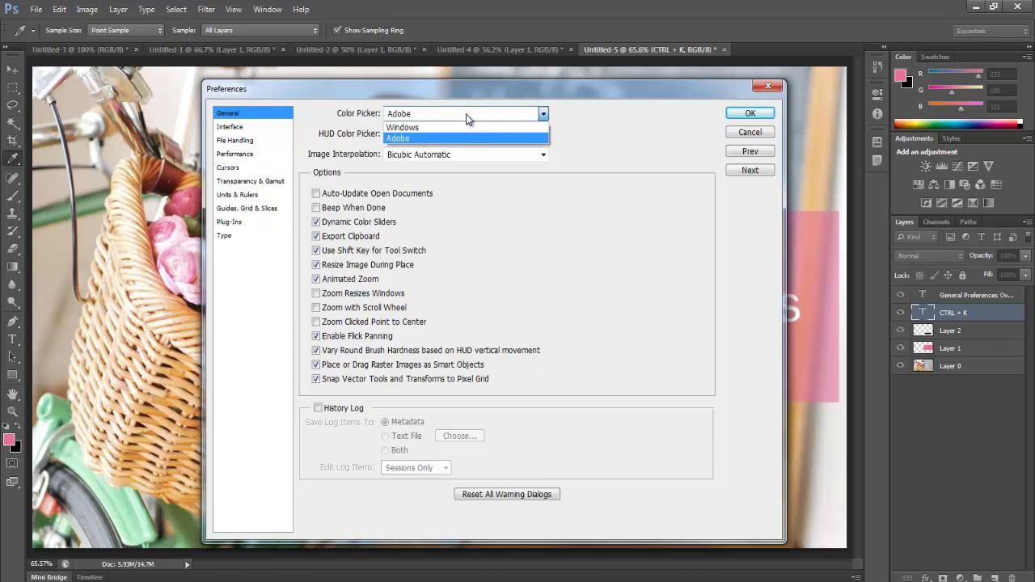
pyautogui.click(458, 137)
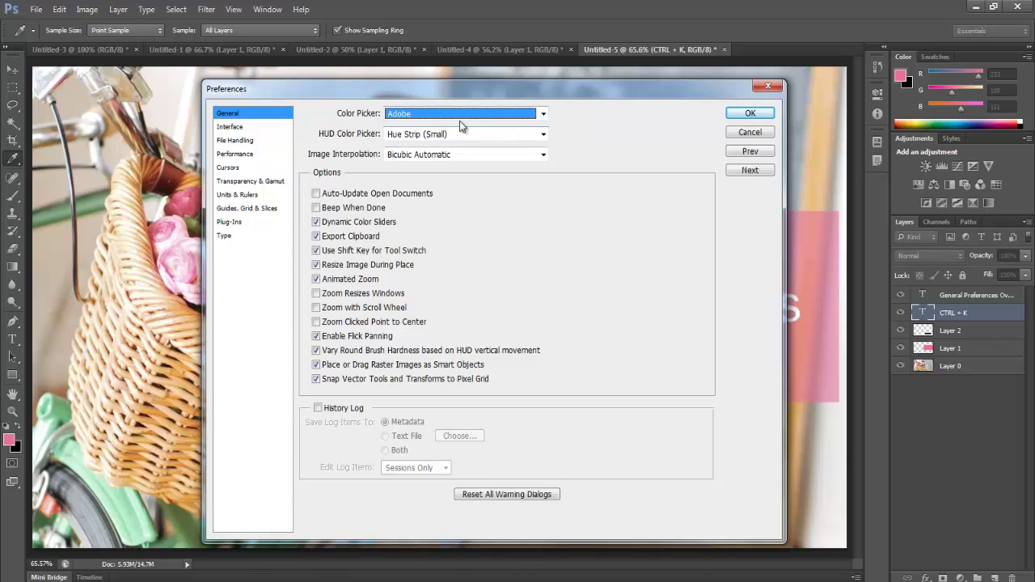
pyautogui.click(752, 114)
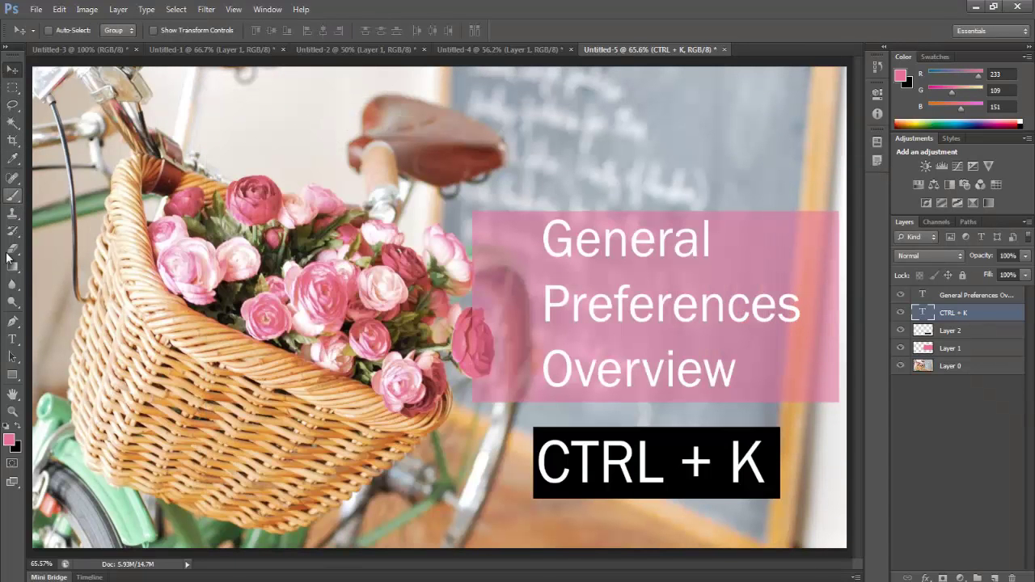
# Preview the foreground colour picker twice, switching to the Eyedropper, leaving the colour unchanged.
pyautogui.click(9, 439)
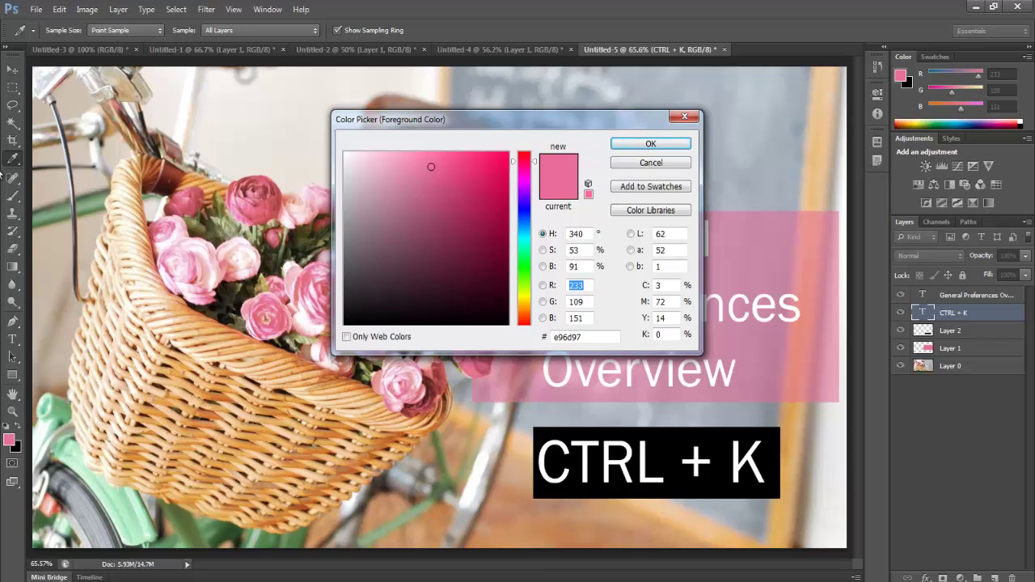
pyautogui.click(16, 166)
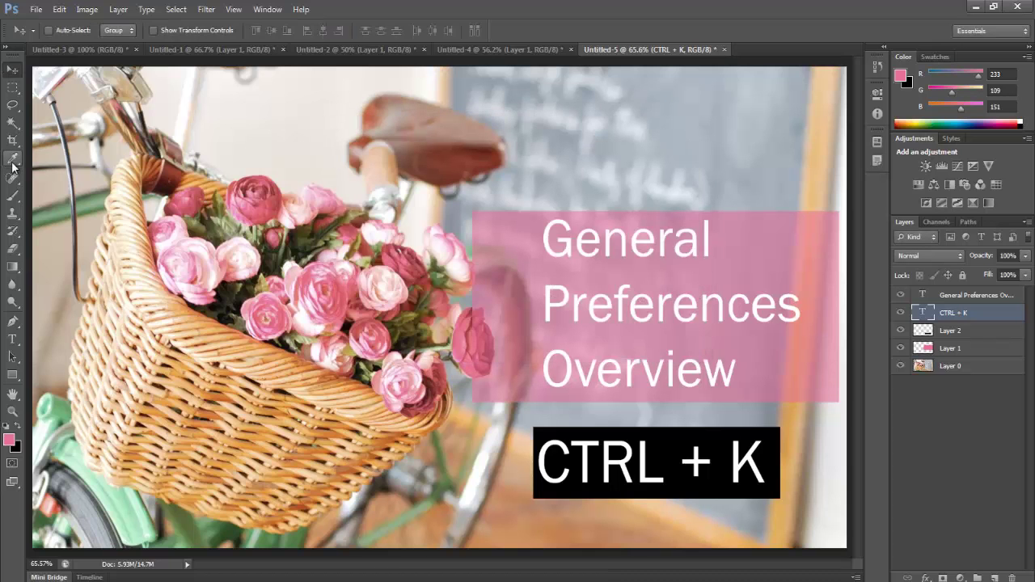
pyautogui.moveTo(13, 166); pyautogui.dragTo(63, 154)
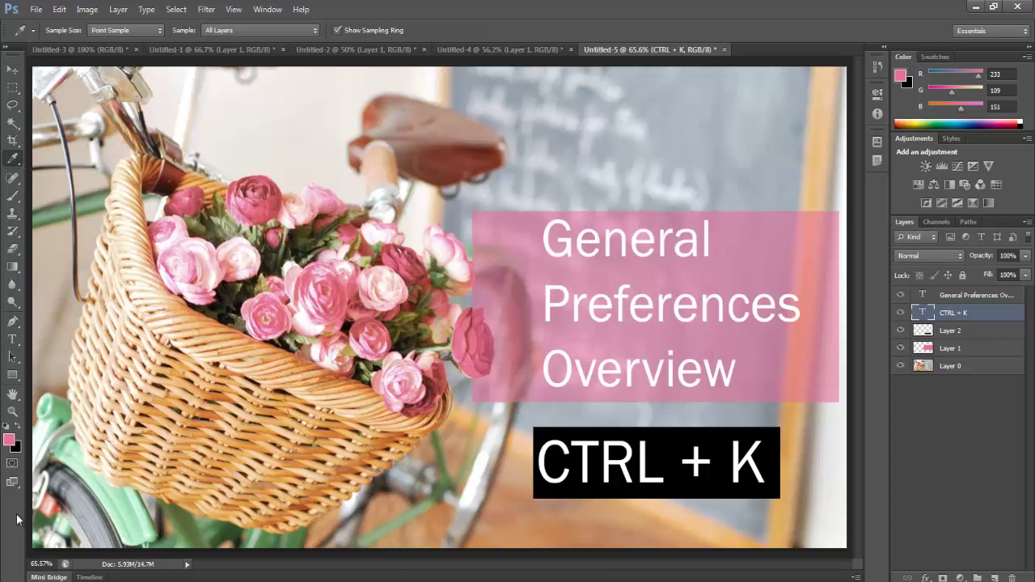
pyautogui.click(9, 440)
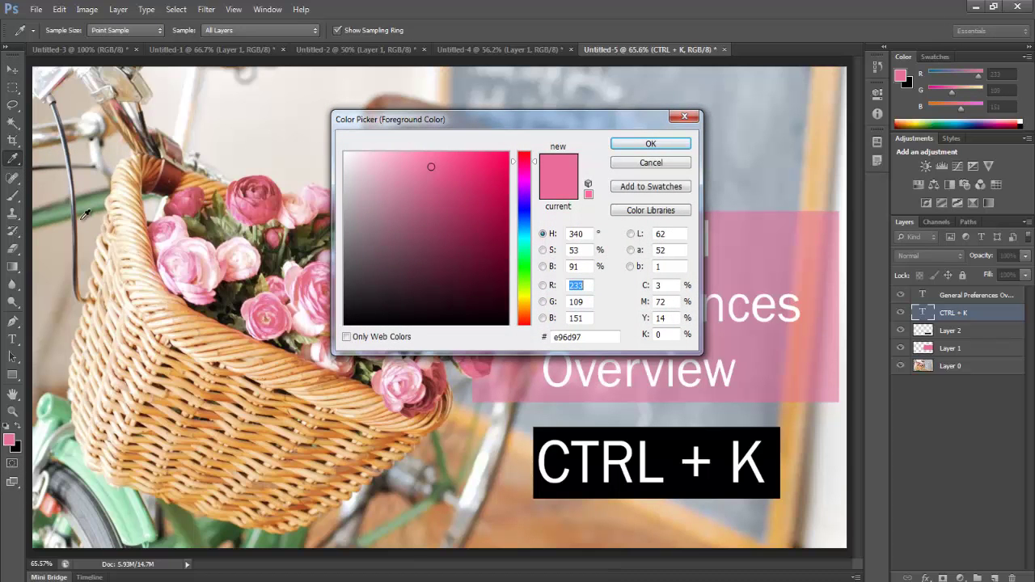
pyautogui.click(650, 164)
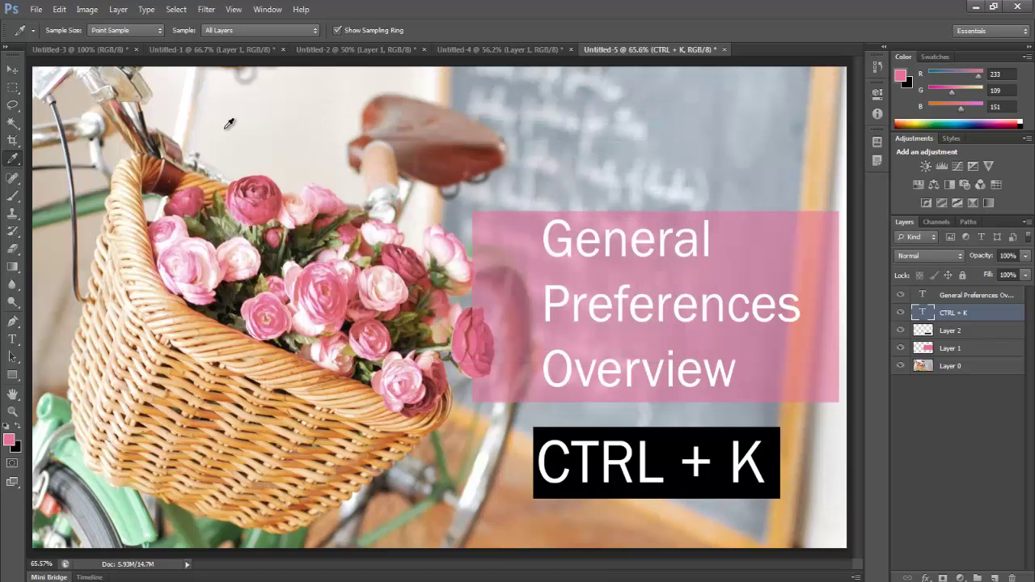
pyautogui.click(59, 9)
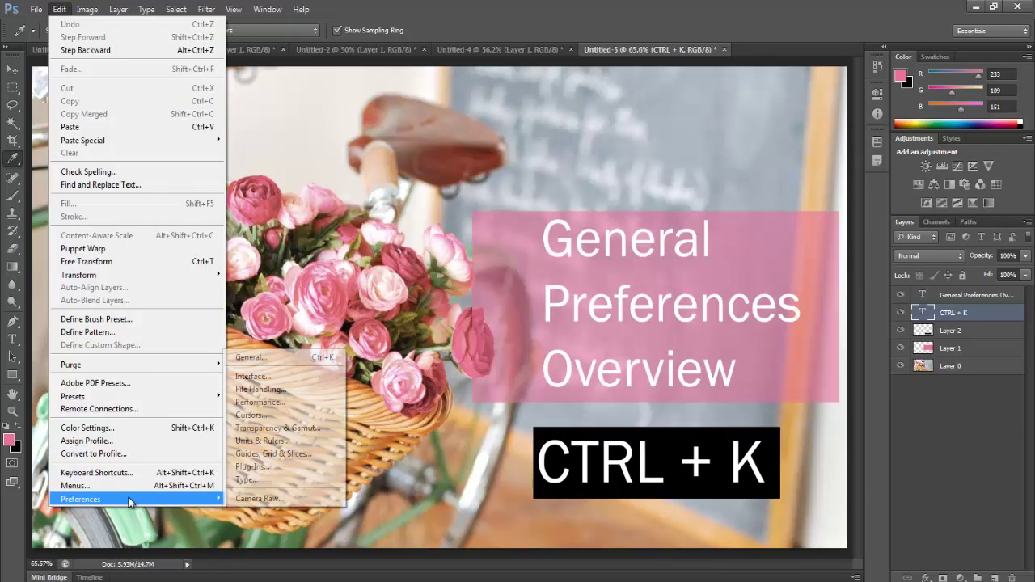
# In General preferences, switch the Color Picker to Windows and back to Adobe.
pyautogui.click(284, 356)
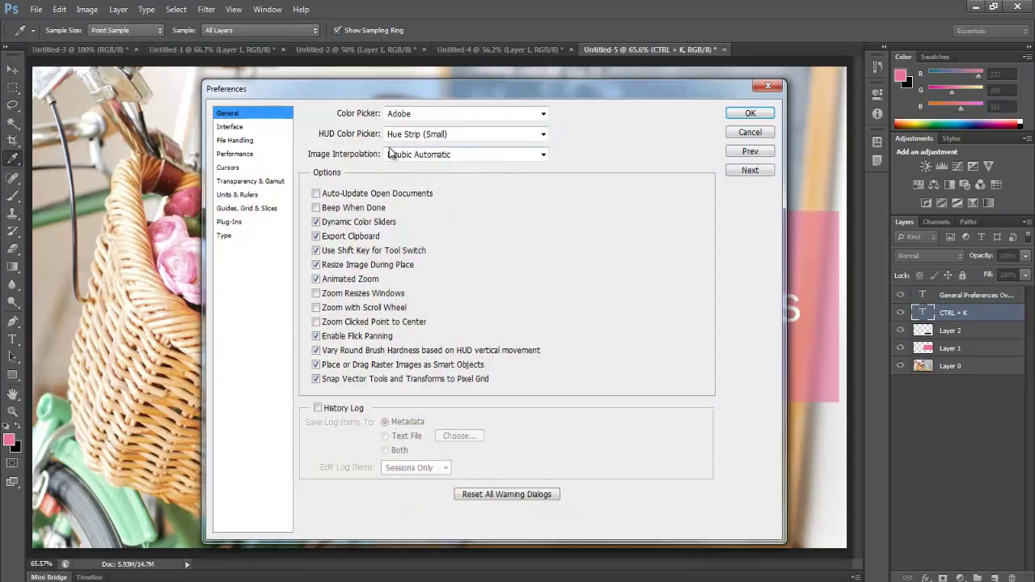
pyautogui.click(421, 114)
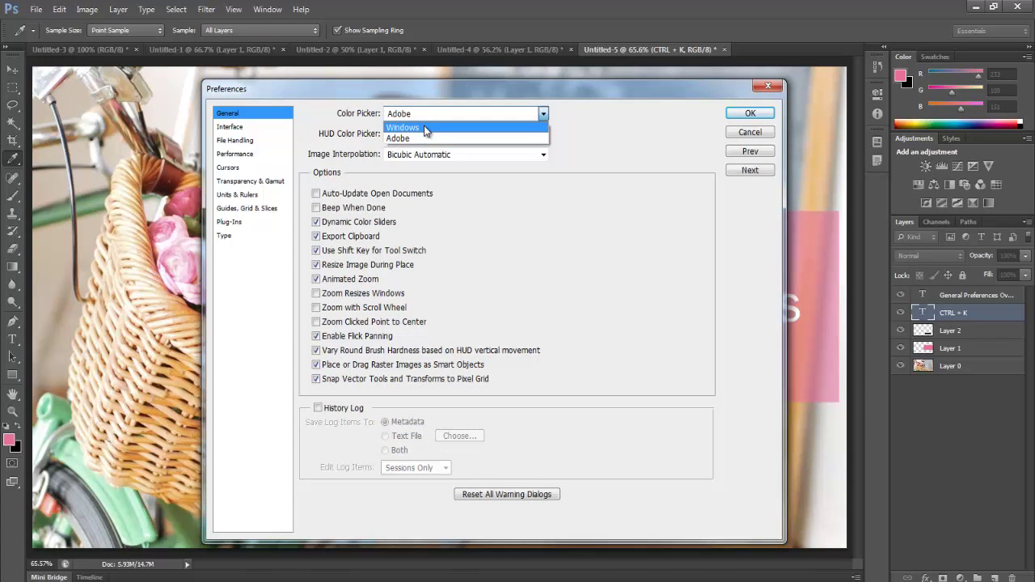
pyautogui.click(423, 125)
pyautogui.click(424, 114)
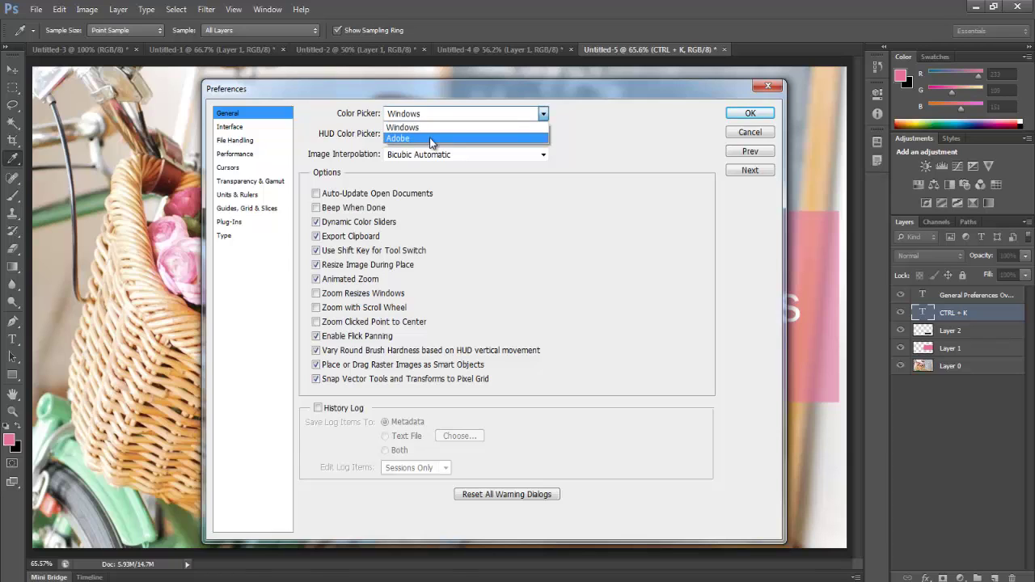
pyautogui.click(429, 138)
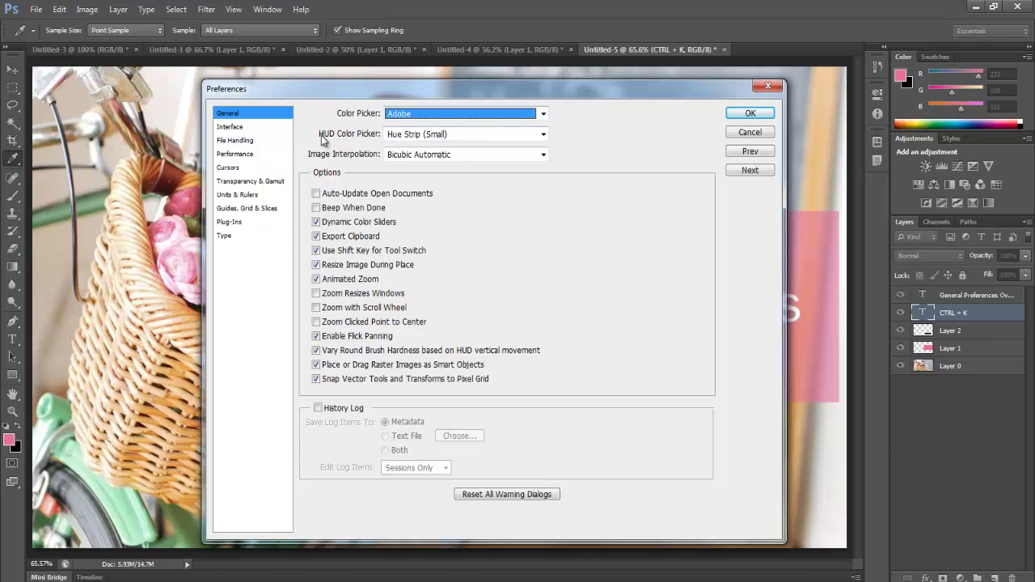
# Leave HUD Color Picker at Hue Strip (Small) and close the preferences.
pyautogui.click(445, 138)
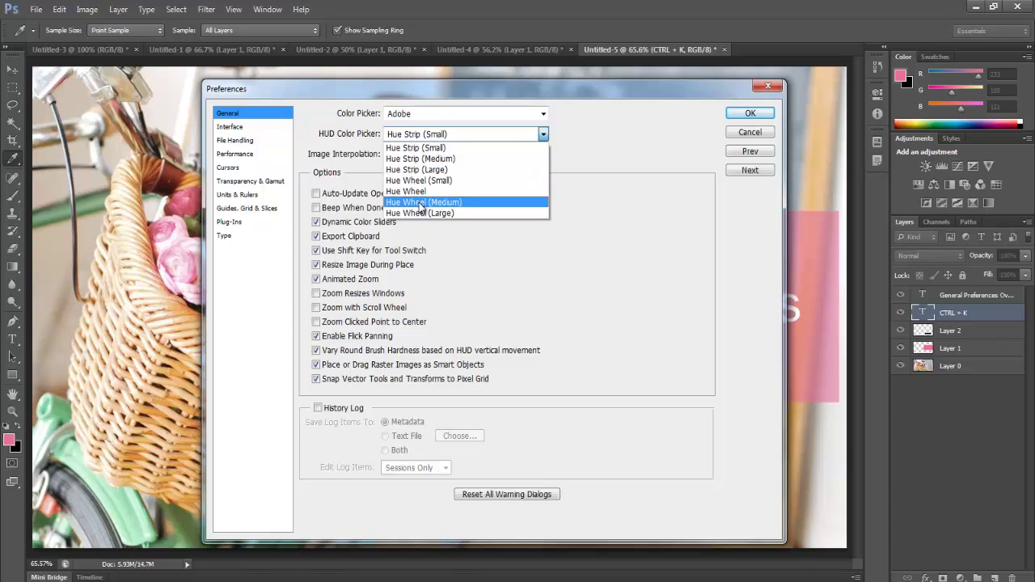
pyautogui.click(622, 141)
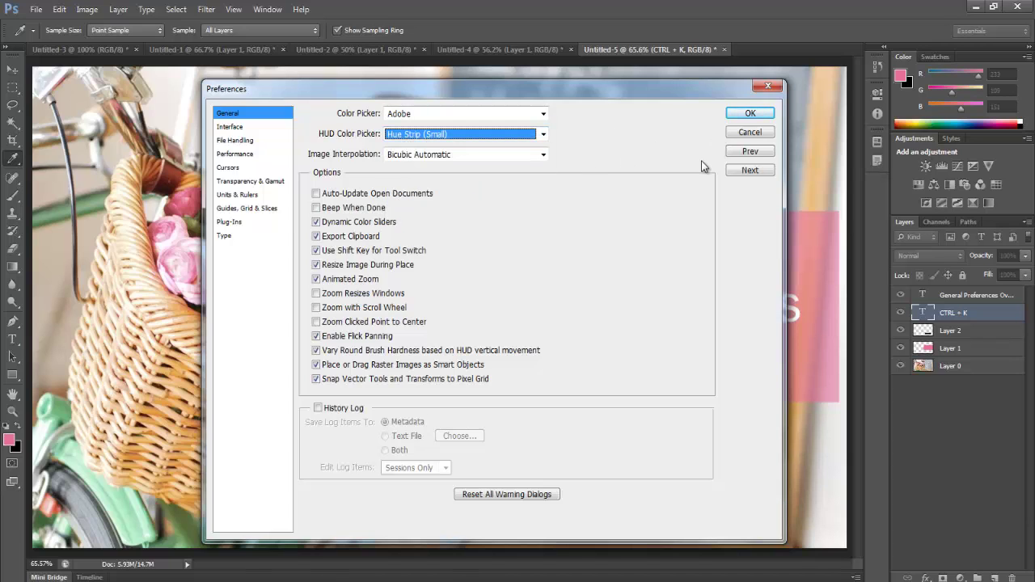
pyautogui.click(749, 133)
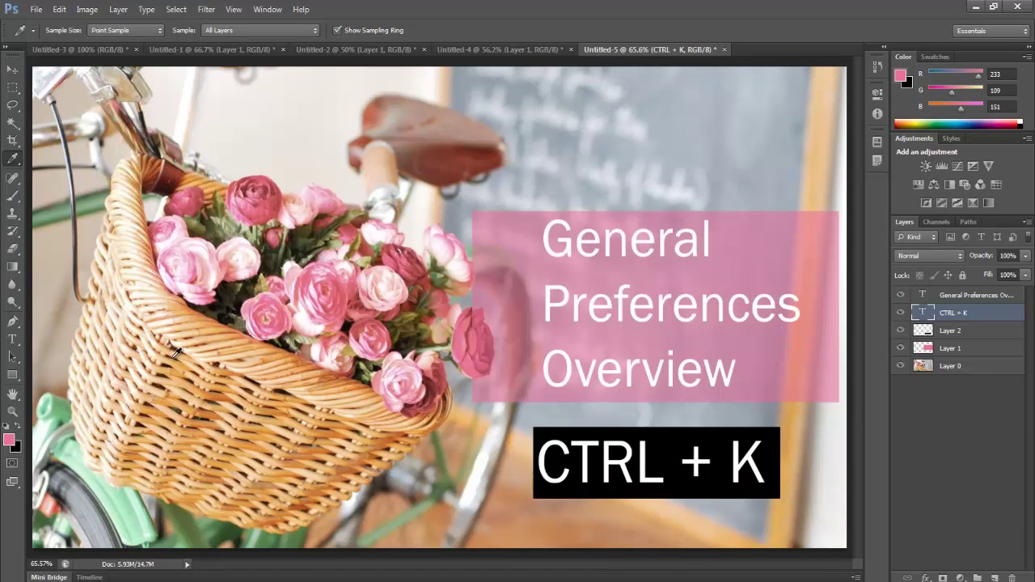
# Preview cyan and purple foreground hues, then cancel to keep the pink colour.
pyautogui.click(9, 441)
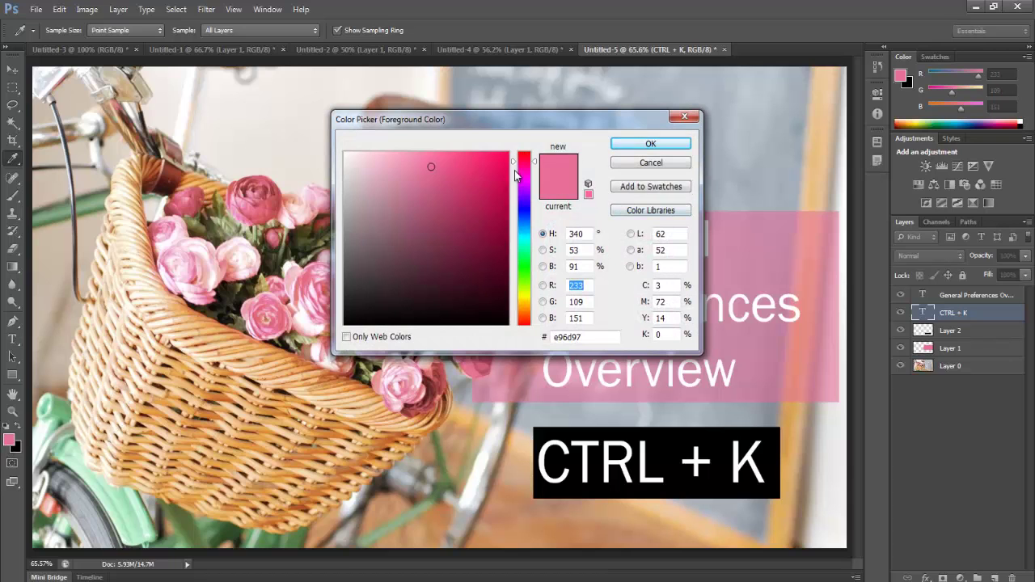
pyautogui.moveTo(512, 164); pyautogui.dragTo(512, 243)
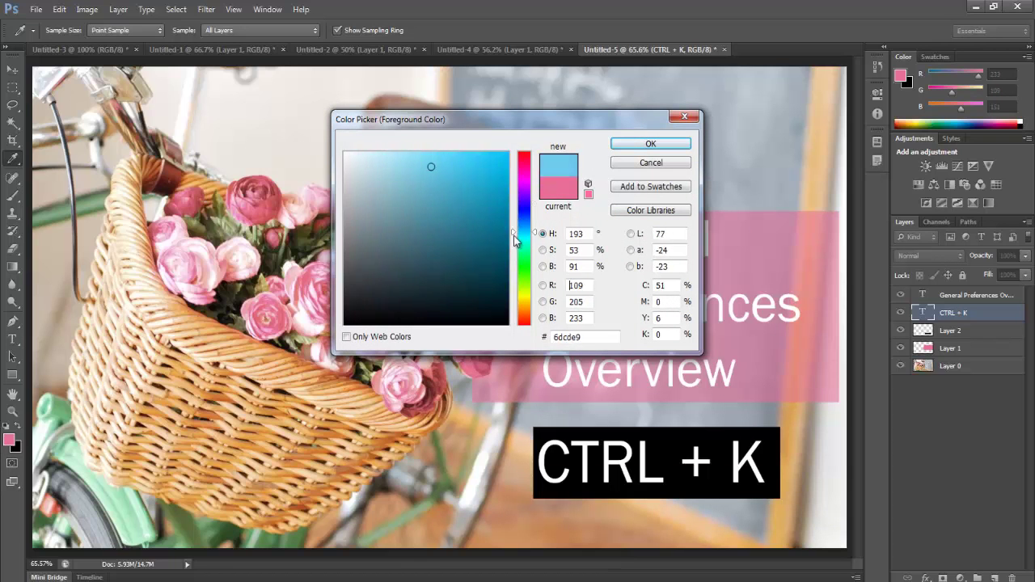
pyautogui.moveTo(514, 235); pyautogui.dragTo(514, 190)
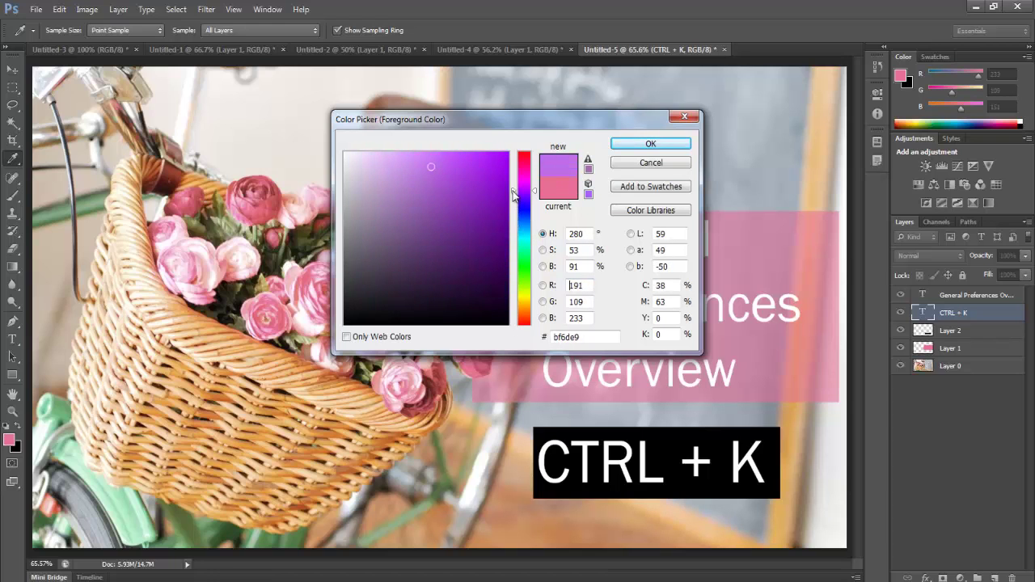
pyautogui.click(651, 163)
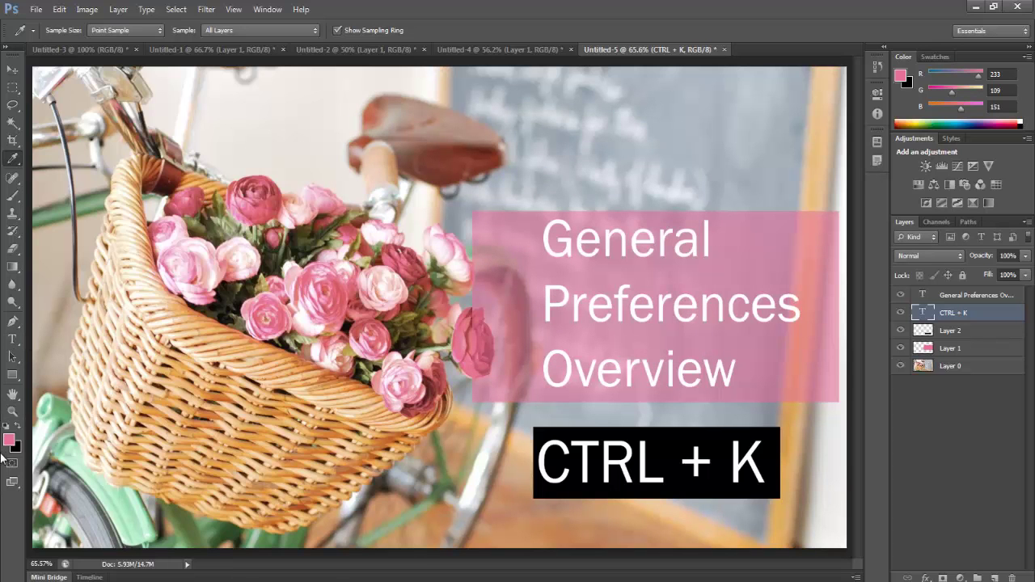
pyautogui.click(59, 11)
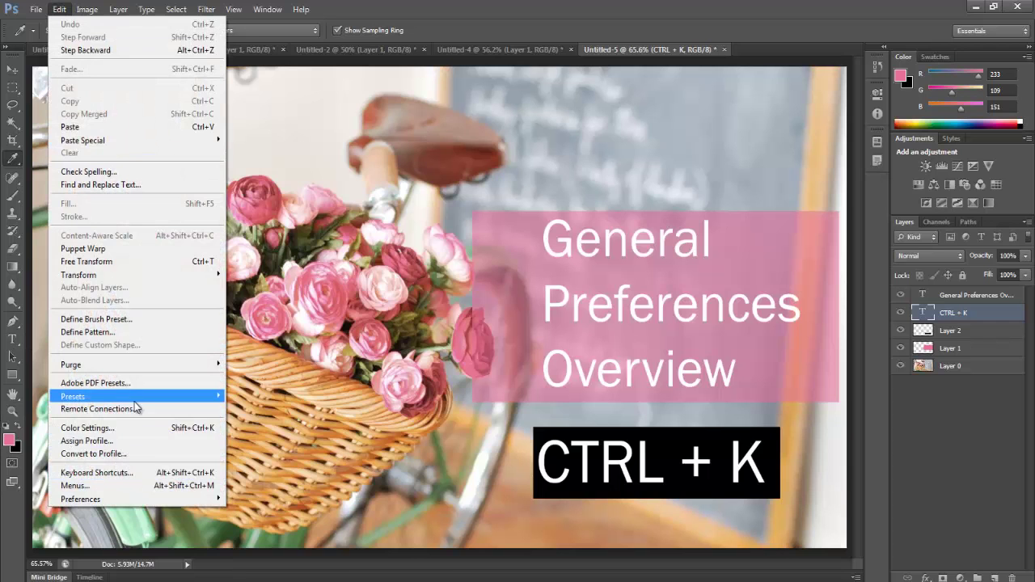
pyautogui.moveTo(81, 499)
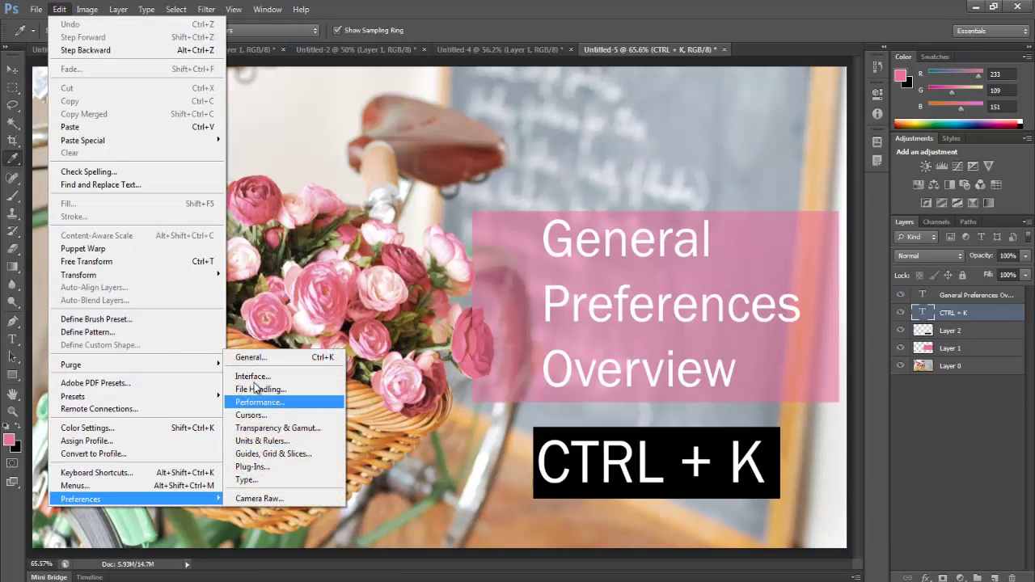
# Open General preferences, leaving HUD picker at Hue Strip (Small) and interpolation at Bicubic Automatic.
pyautogui.click(281, 357)
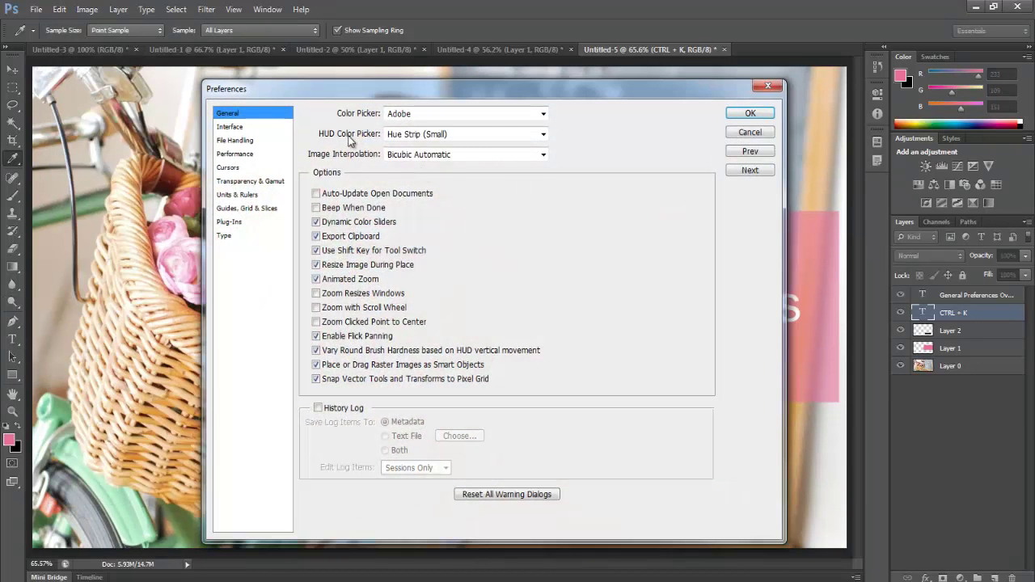
pyautogui.click(485, 134)
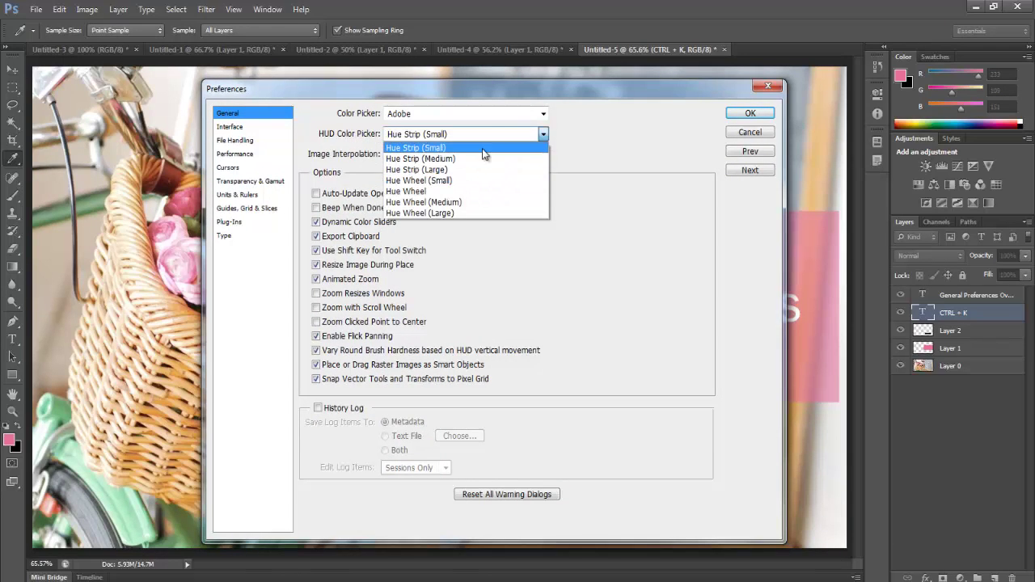
pyautogui.click(333, 145)
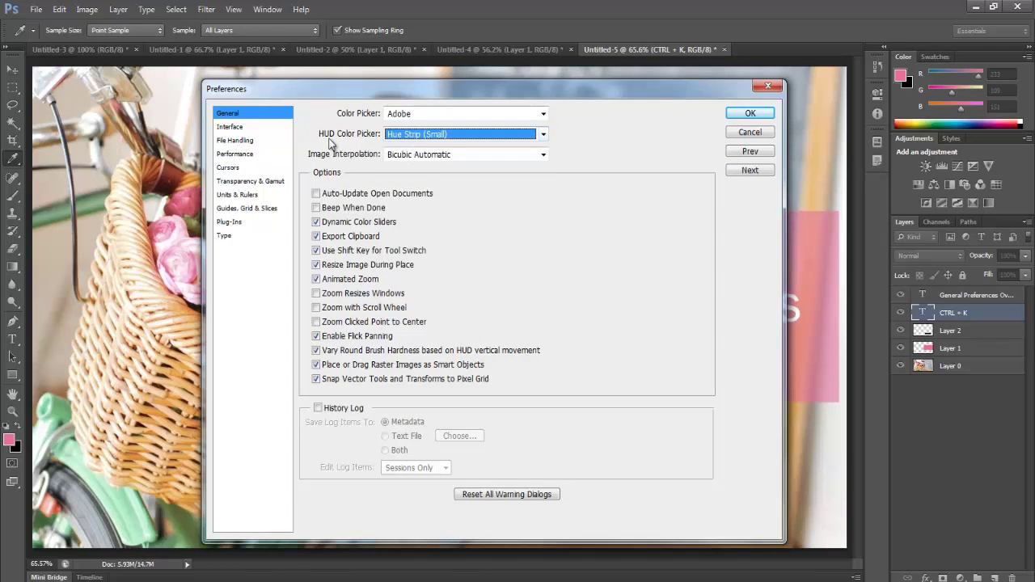
pyautogui.click(446, 156)
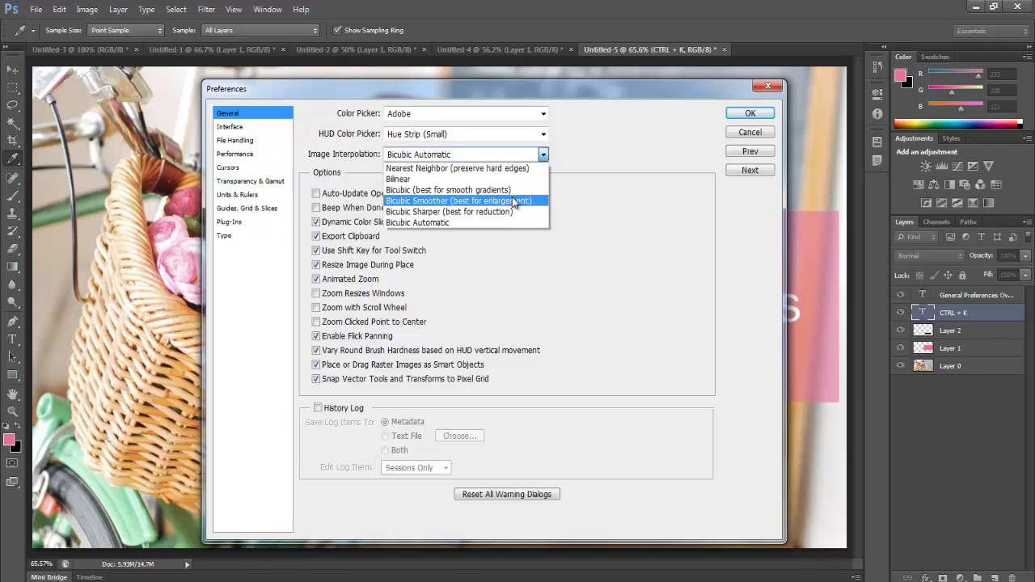
pyautogui.click(474, 222)
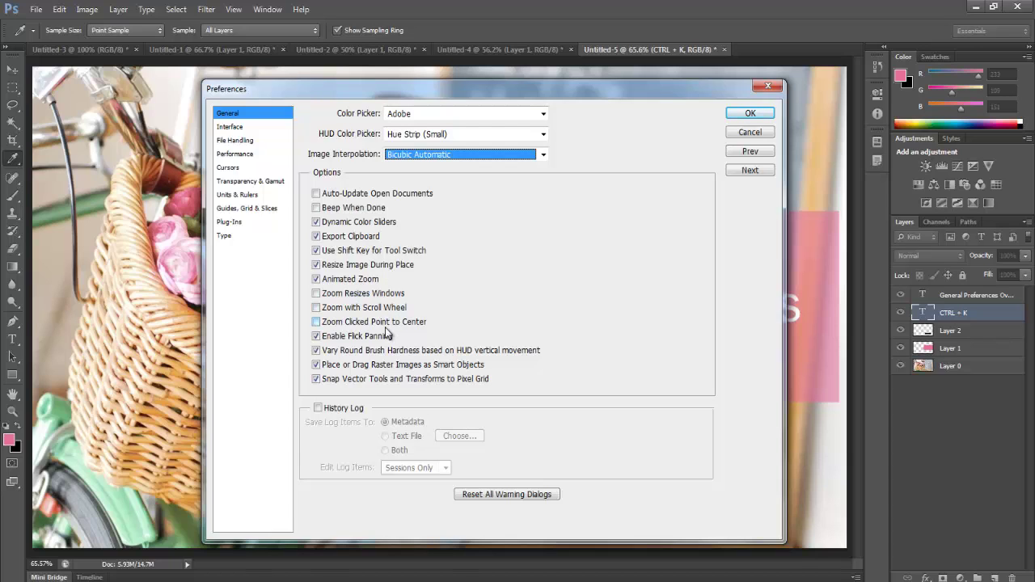
pyautogui.moveTo(375, 321)
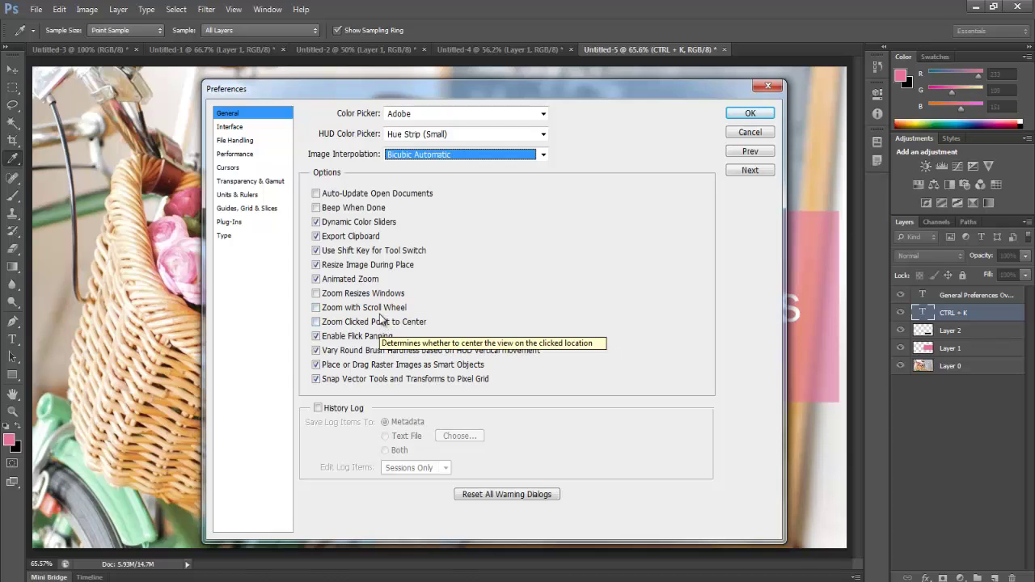
pyautogui.click(315, 308)
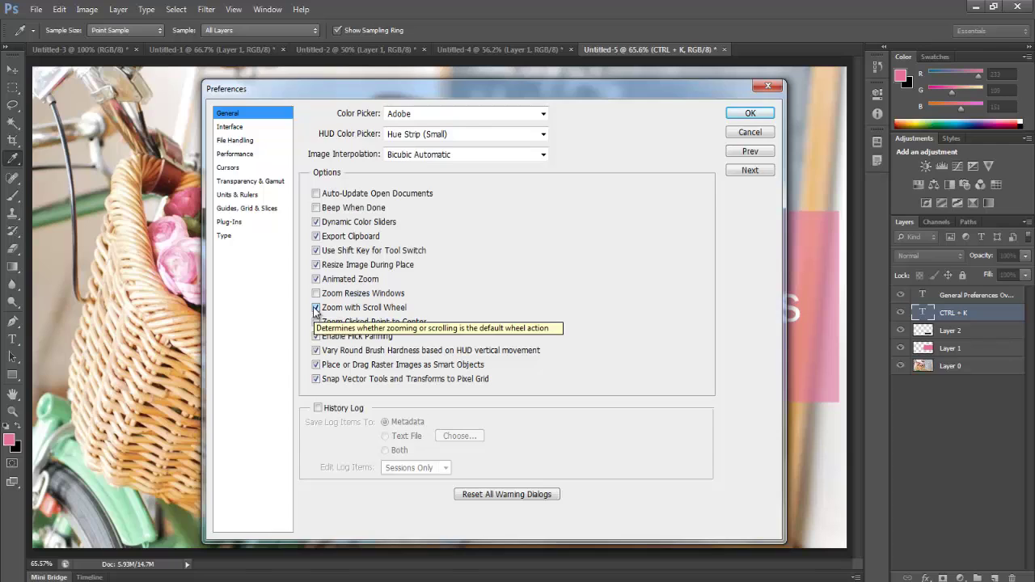
pyautogui.click(315, 307)
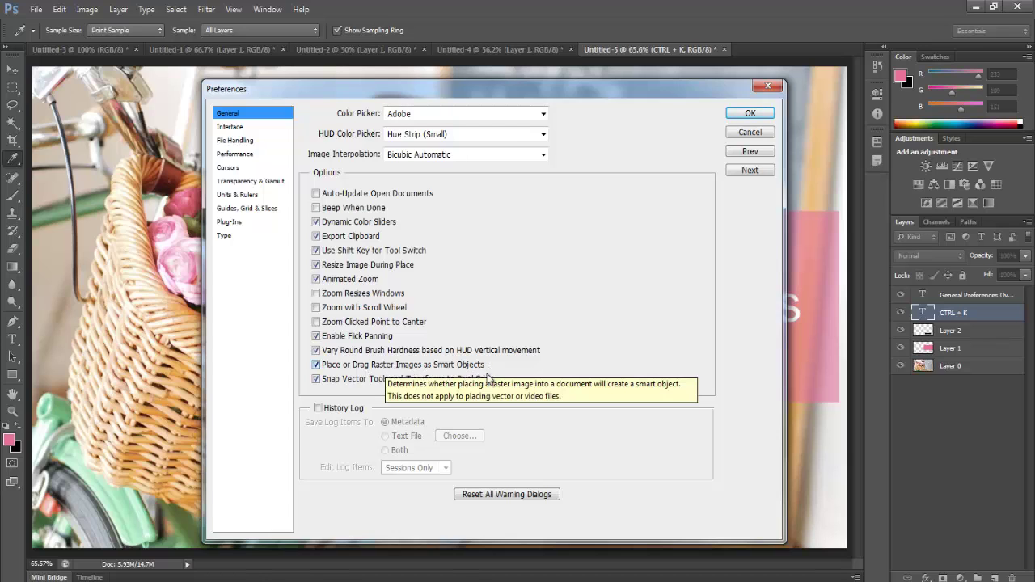
pyautogui.click(317, 408)
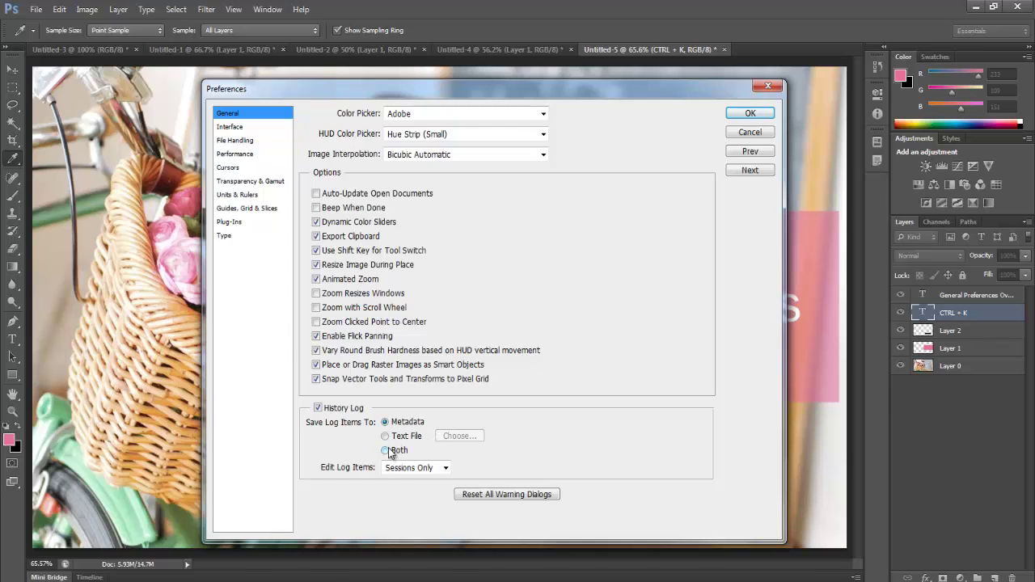
pyautogui.click(318, 408)
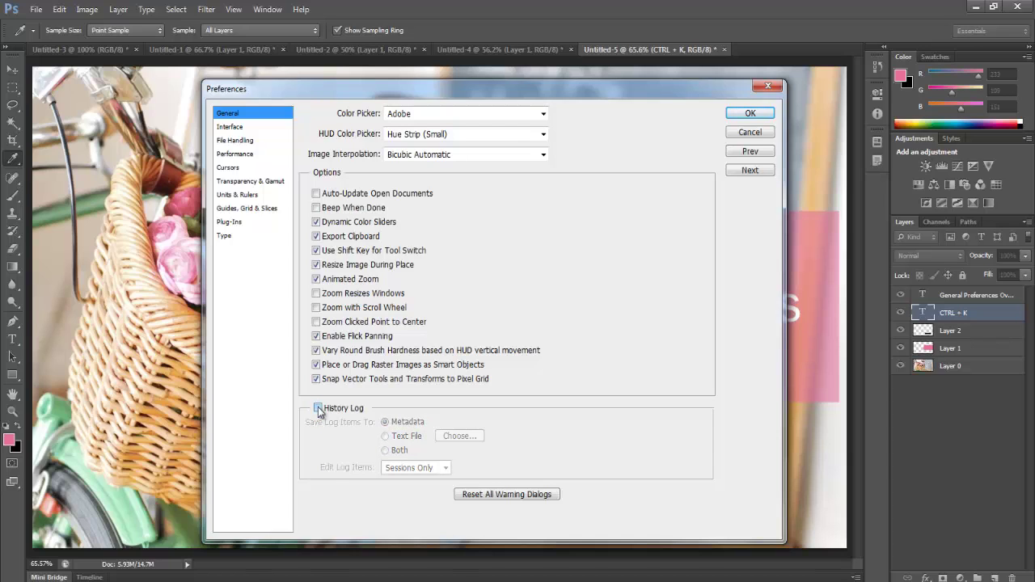